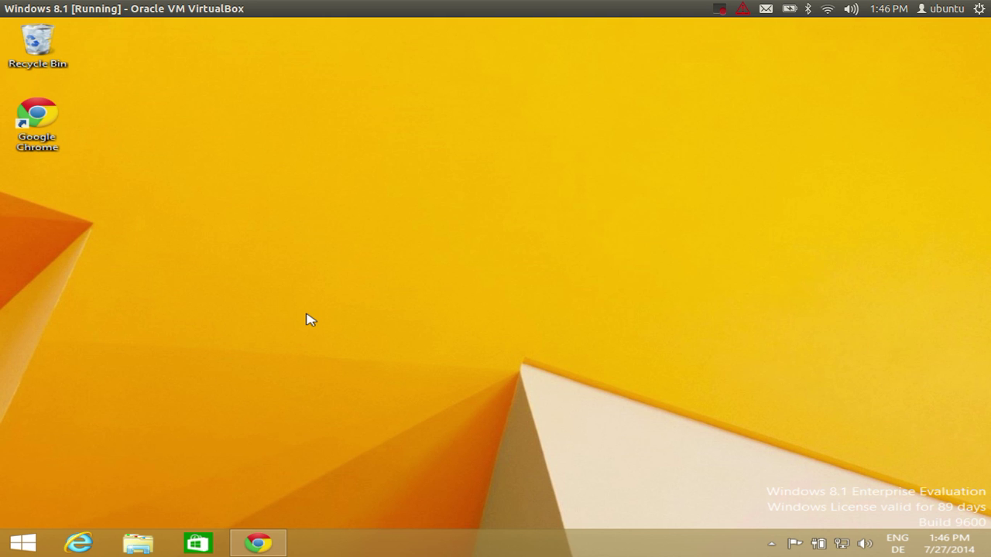
Open Chrome and search Google for "visual studio express"
{"action": "left_click", "coordinate": [261, 546]}
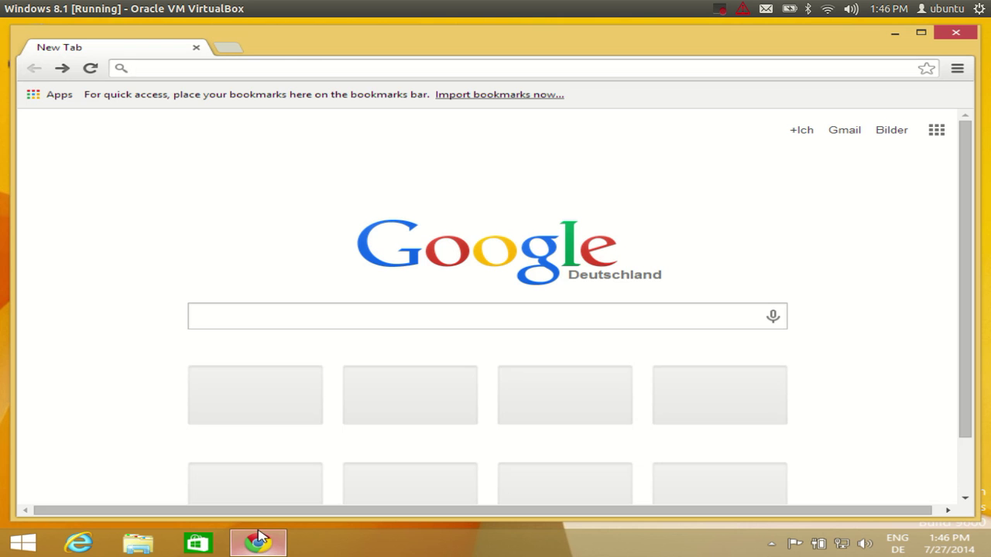
{"action": "left_click", "coordinate": [248, 316]}
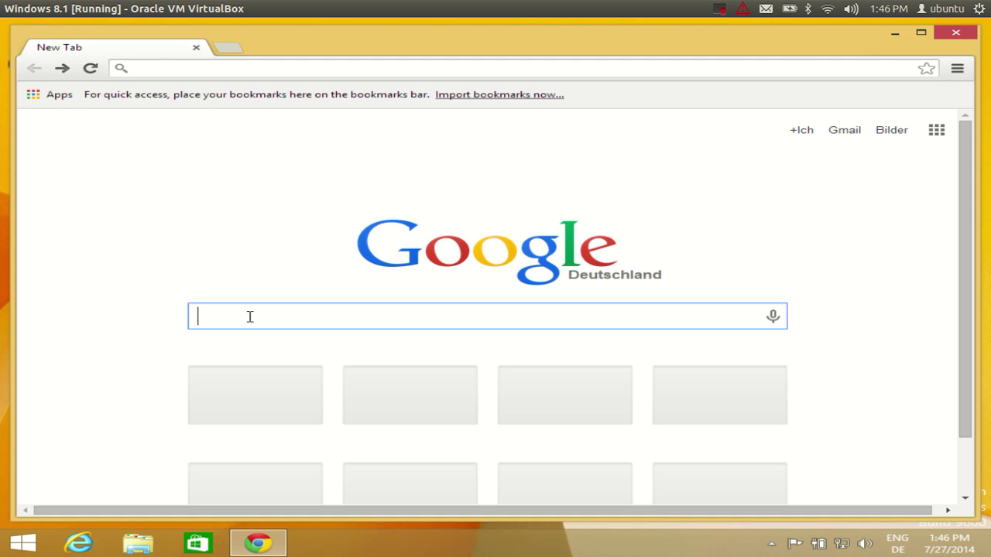
{"action": "type", "text": "visual studio express"}
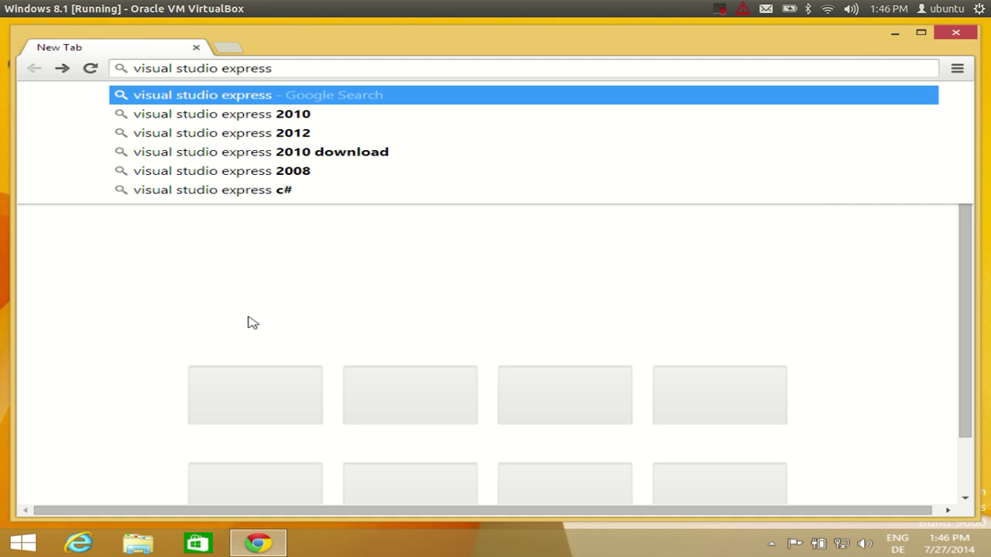
{"action": "key", "text": "Return"}
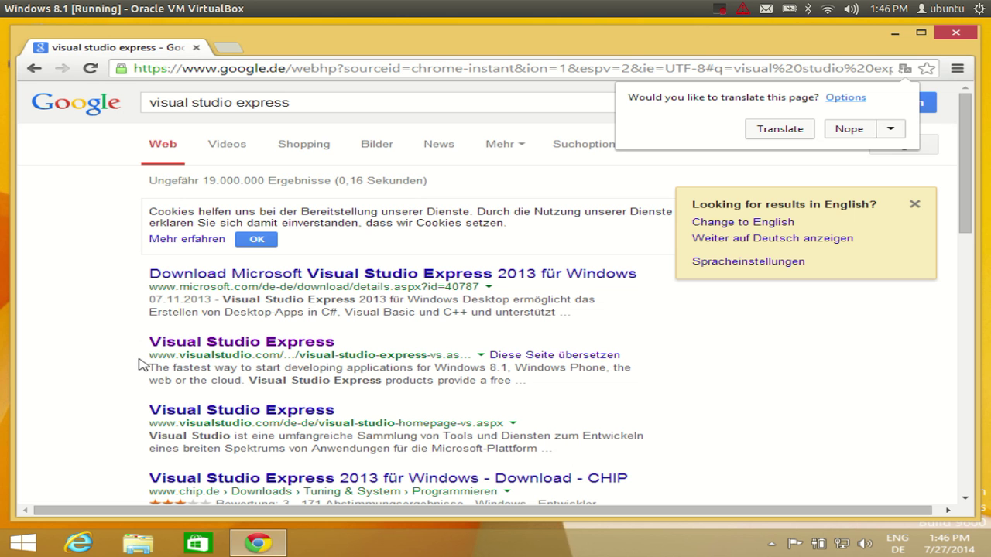
Open the visualstudio.com Visual Studio Express product page from the search results, then go to the site's Downloads page
{"action": "left_click", "coordinate": [263, 342]}
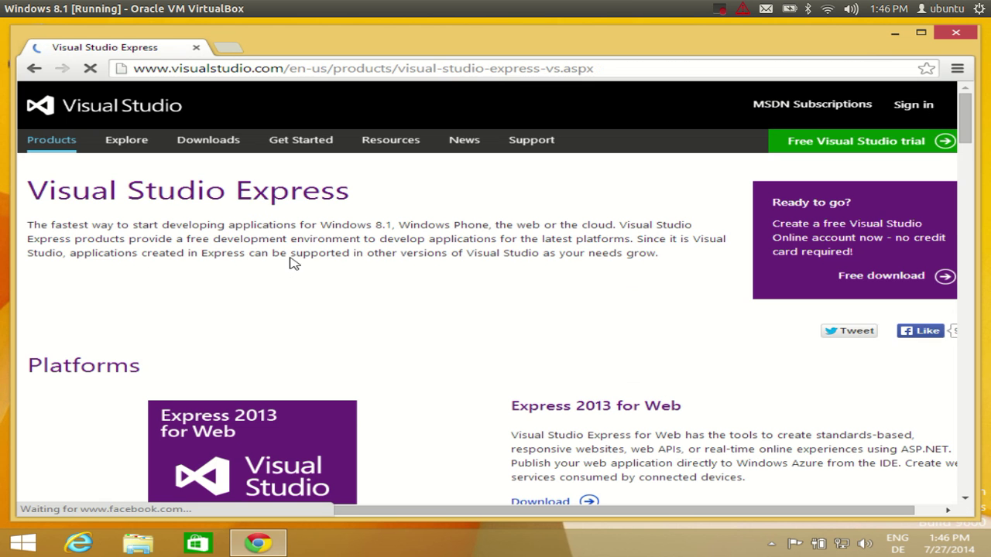
{"action": "scroll", "coordinate": [292, 264], "scroll_direction": "down", "scroll_amount": 1}
{"action": "scroll", "coordinate": [289, 267], "scroll_direction": "down", "scroll_amount": 5}
{"action": "scroll", "coordinate": [289, 271], "scroll_direction": "up", "scroll_amount": 5}
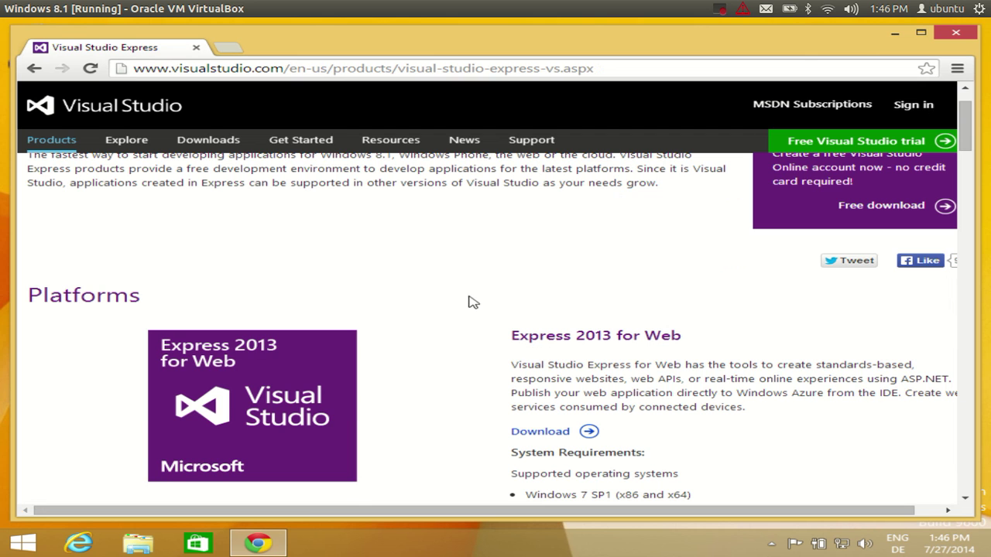
{"action": "left_click", "coordinate": [209, 144]}
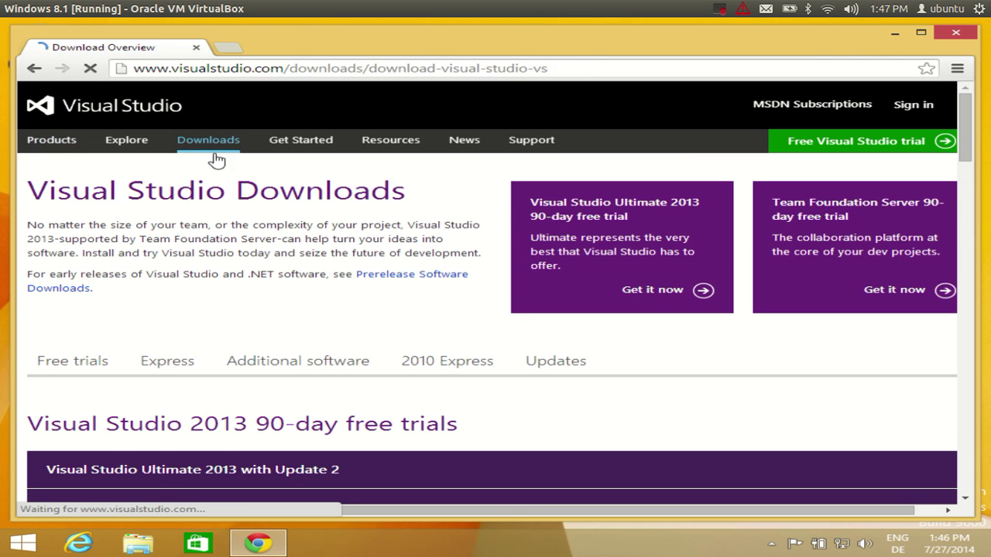
Look through the Downloads page's free trials, Express 2013, additional software, 2010 Express and updates lists for the available editions
{"action": "scroll", "coordinate": [296, 306], "scroll_direction": "down", "scroll_amount": 5}
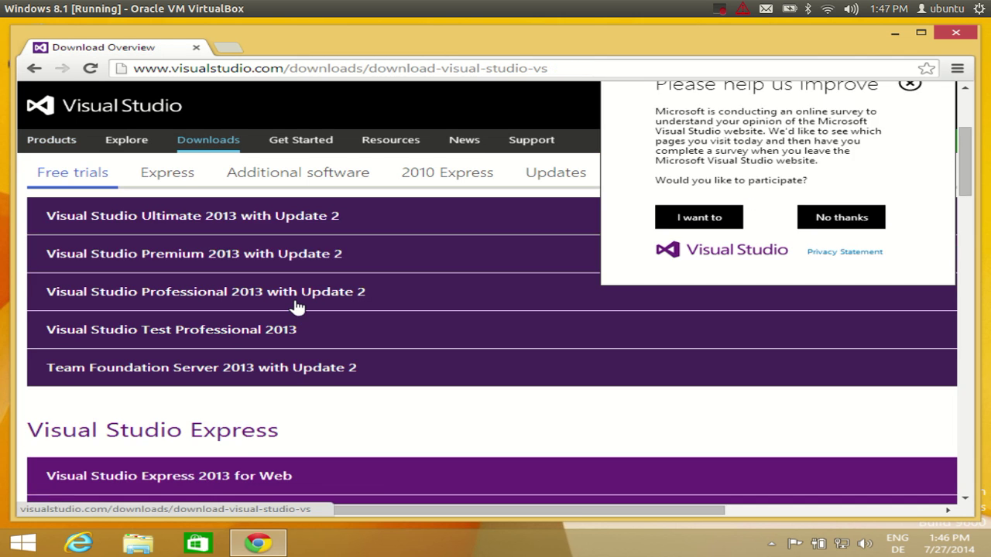
{"action": "scroll", "coordinate": [291, 310], "scroll_direction": "down", "scroll_amount": 2}
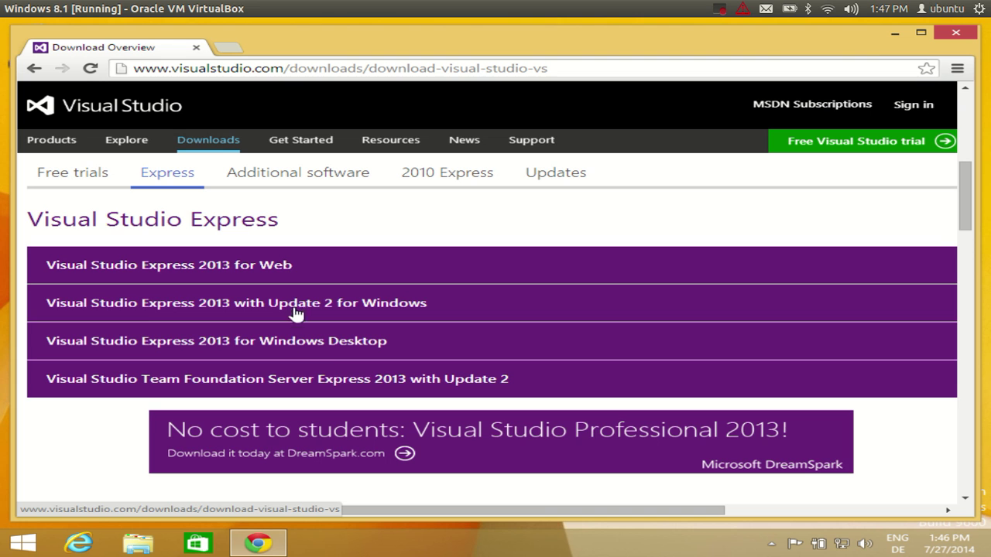
{"action": "scroll", "coordinate": [286, 344], "scroll_direction": "down", "scroll_amount": 4}
{"action": "scroll", "coordinate": [288, 343], "scroll_direction": "up", "scroll_amount": 5}
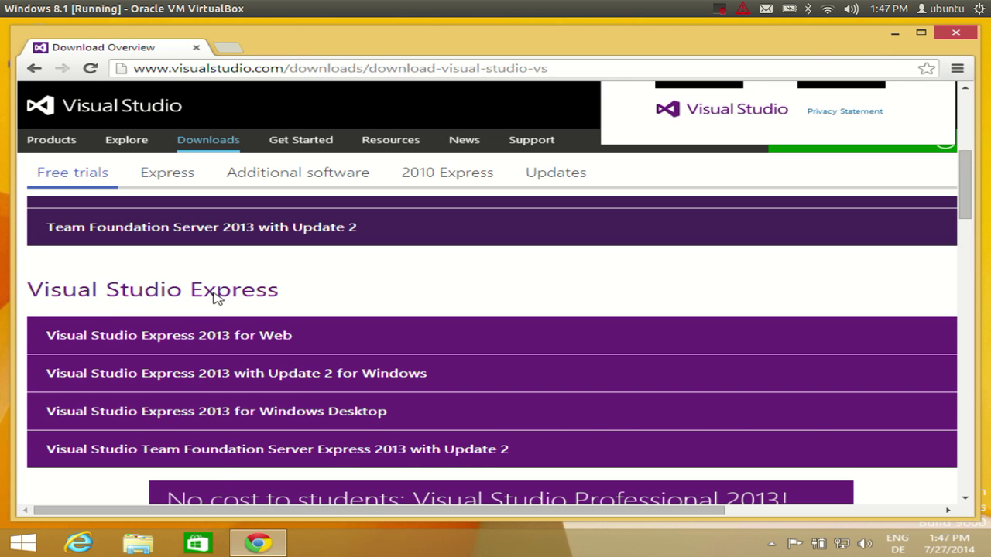
{"action": "scroll", "coordinate": [216, 300], "scroll_direction": "down", "scroll_amount": 1}
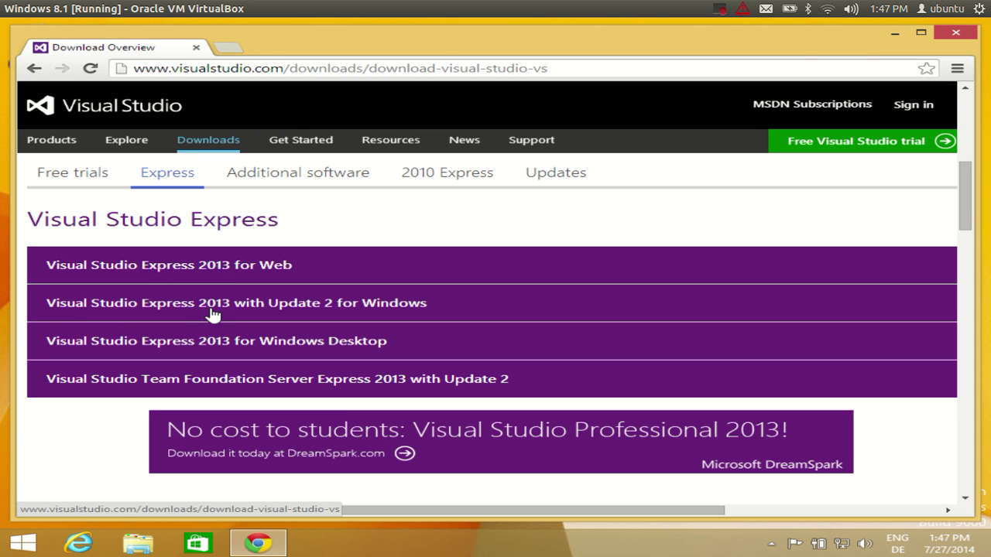
{"action": "scroll", "coordinate": [213, 314], "scroll_direction": "down", "scroll_amount": 4}
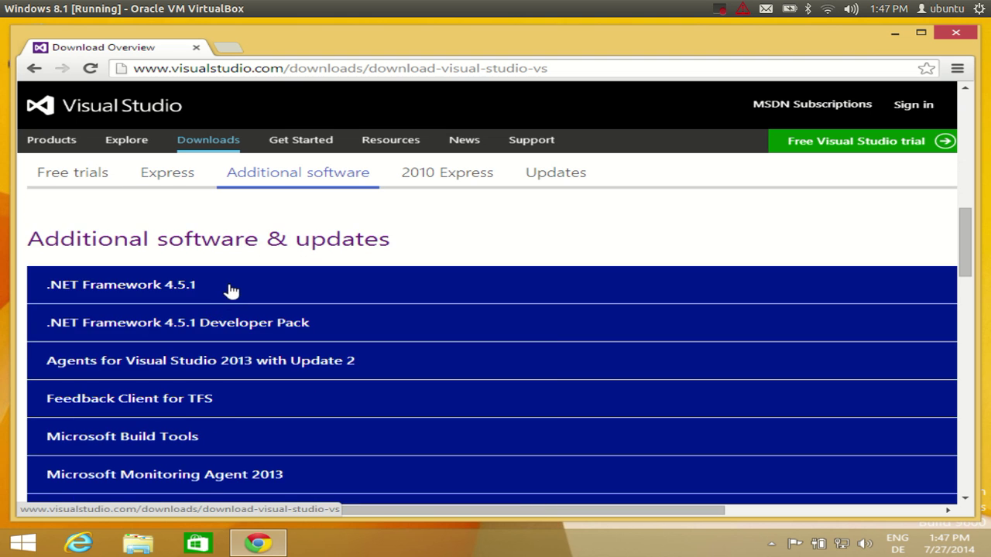
{"action": "scroll", "coordinate": [230, 289], "scroll_direction": "down", "scroll_amount": 4}
{"action": "scroll", "coordinate": [233, 293], "scroll_direction": "down", "scroll_amount": 4}
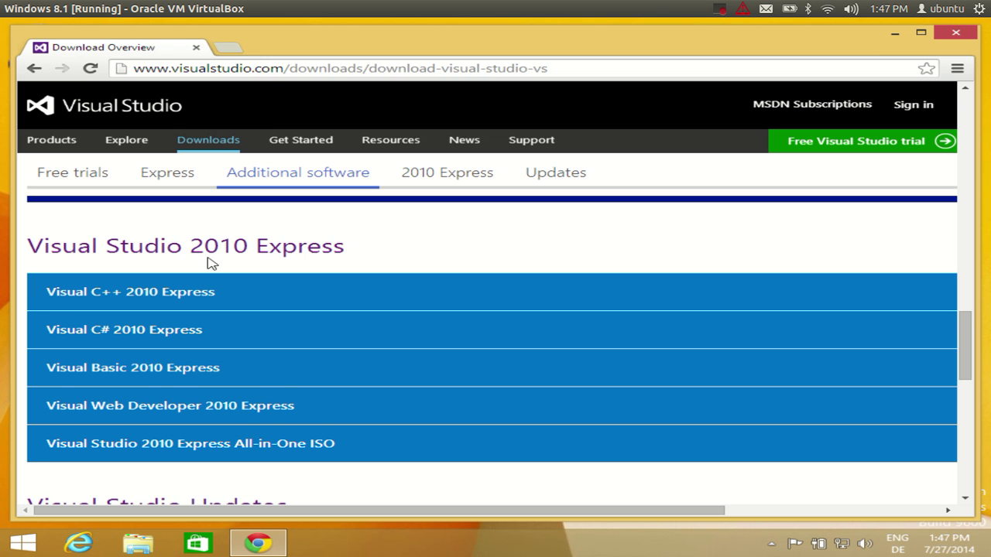
{"action": "scroll", "coordinate": [209, 302], "scroll_direction": "down", "scroll_amount": 1}
{"action": "scroll", "coordinate": [239, 387], "scroll_direction": "up", "scroll_amount": 2}
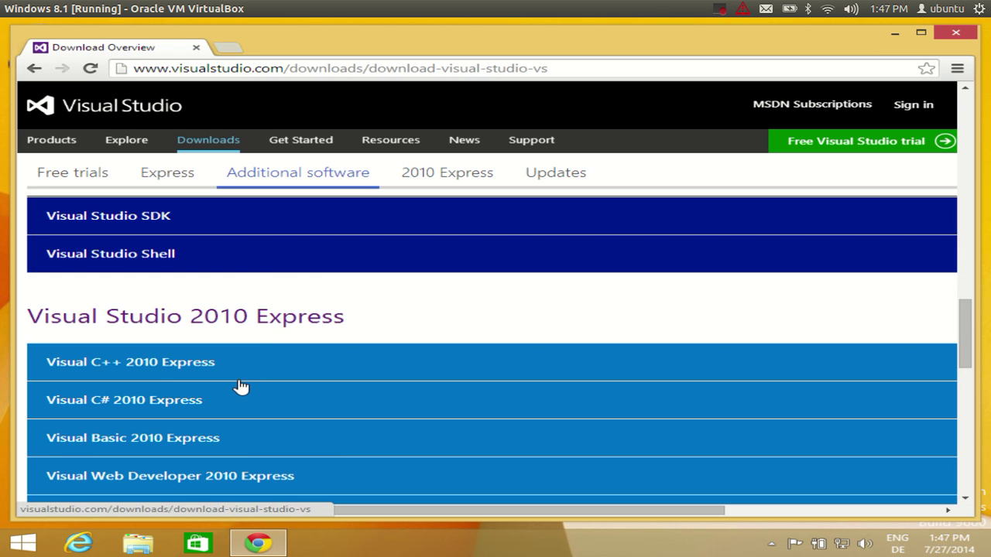
{"action": "scroll", "coordinate": [247, 364], "scroll_direction": "down", "scroll_amount": 5}
{"action": "scroll", "coordinate": [263, 338], "scroll_direction": "up", "scroll_amount": 10}
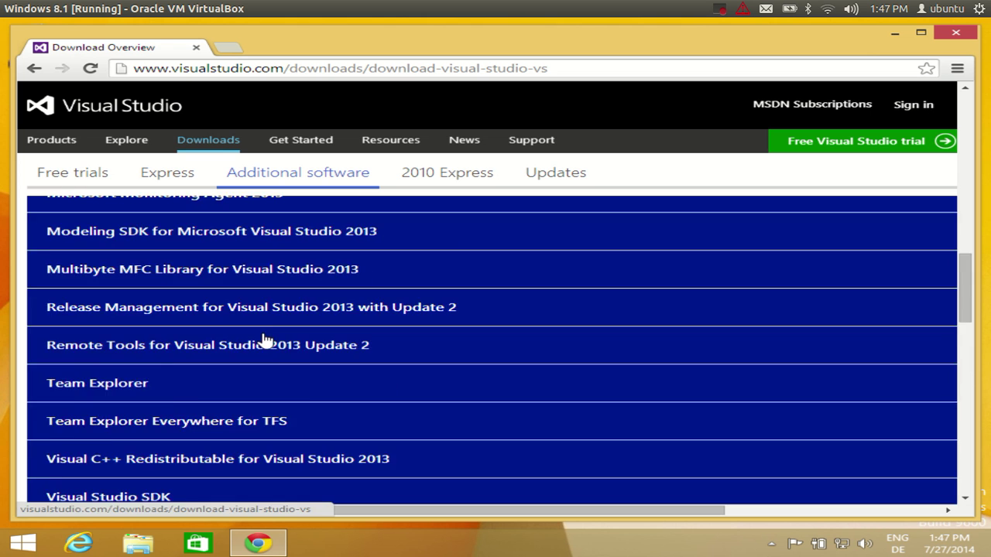
{"action": "scroll", "coordinate": [263, 338], "scroll_direction": "up", "scroll_amount": 5}
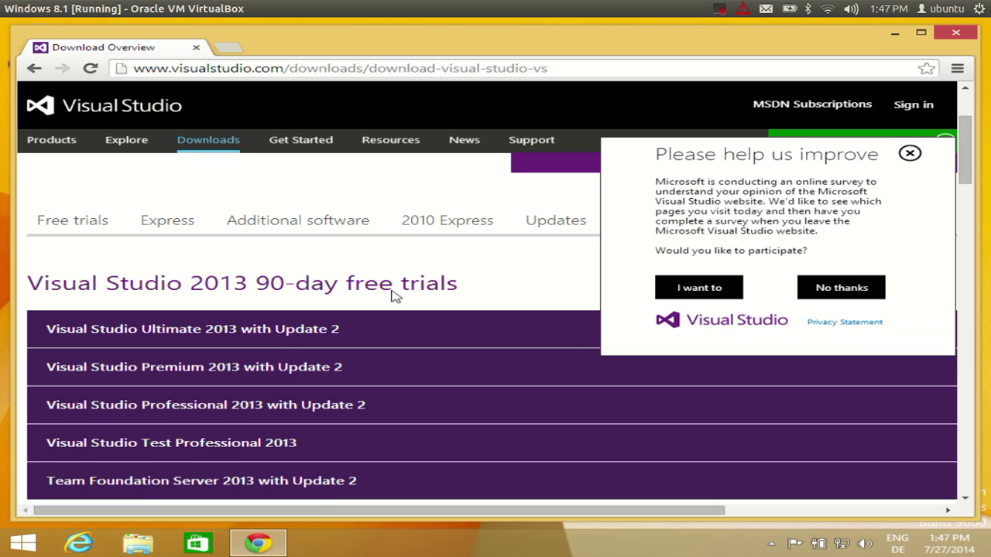
{"action": "scroll", "coordinate": [393, 298], "scroll_direction": "down", "scroll_amount": 15}
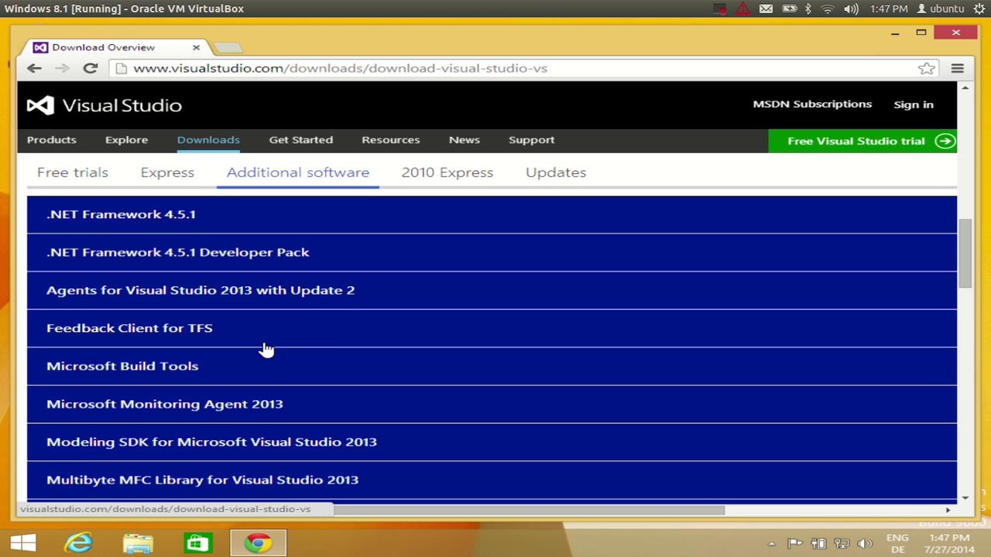
{"action": "scroll", "coordinate": [263, 344], "scroll_direction": "down", "scroll_amount": 6}
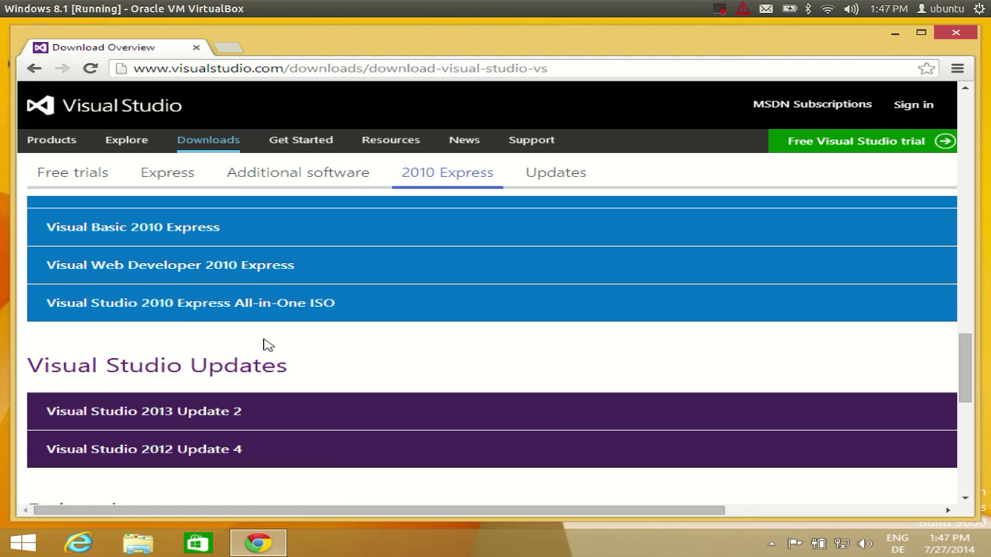
{"action": "scroll", "coordinate": [243, 296], "scroll_direction": "up", "scroll_amount": 5}
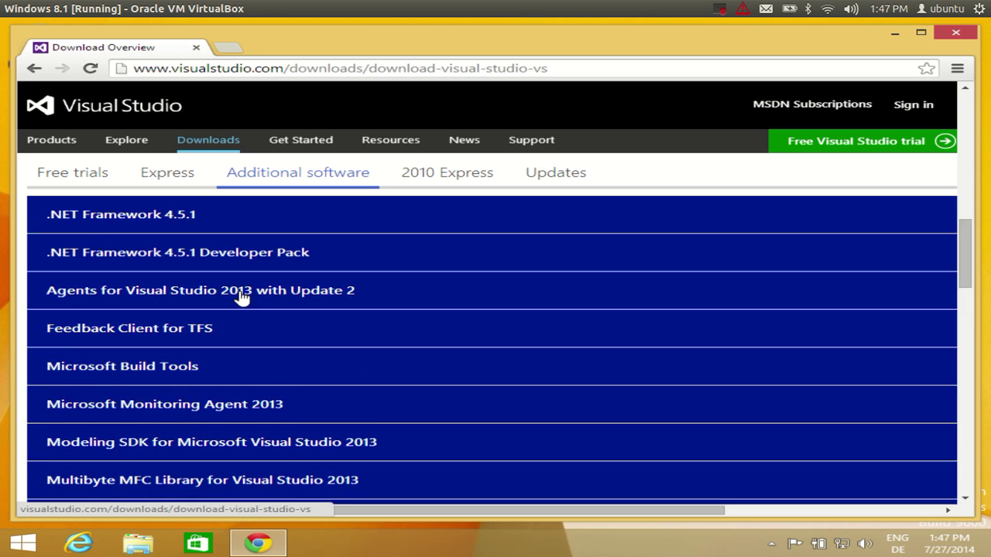
{"action": "scroll", "coordinate": [242, 298], "scroll_direction": "up", "scroll_amount": 4}
{"action": "scroll", "coordinate": [242, 298], "scroll_direction": "up", "scroll_amount": 2}
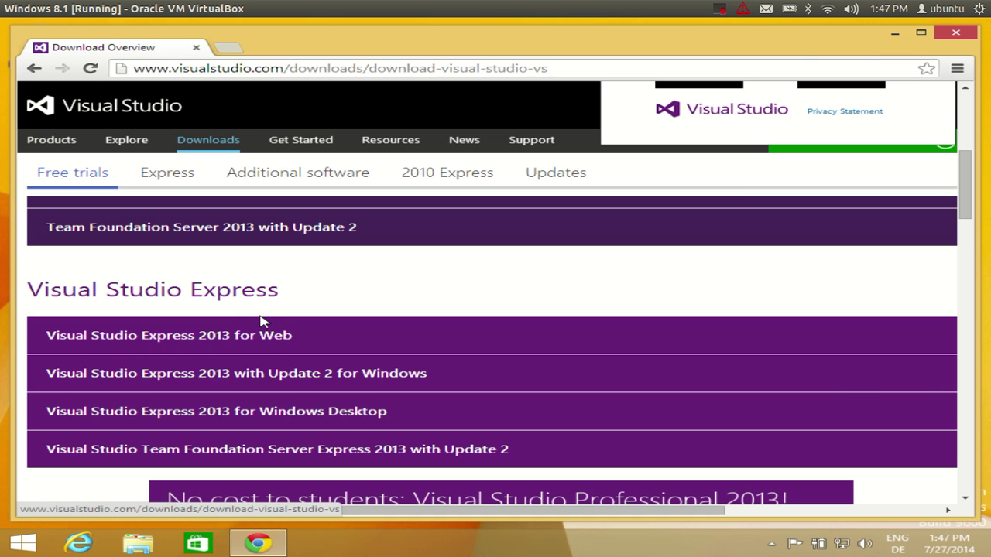
{"action": "scroll", "coordinate": [267, 313], "scroll_direction": "down", "scroll_amount": 1}
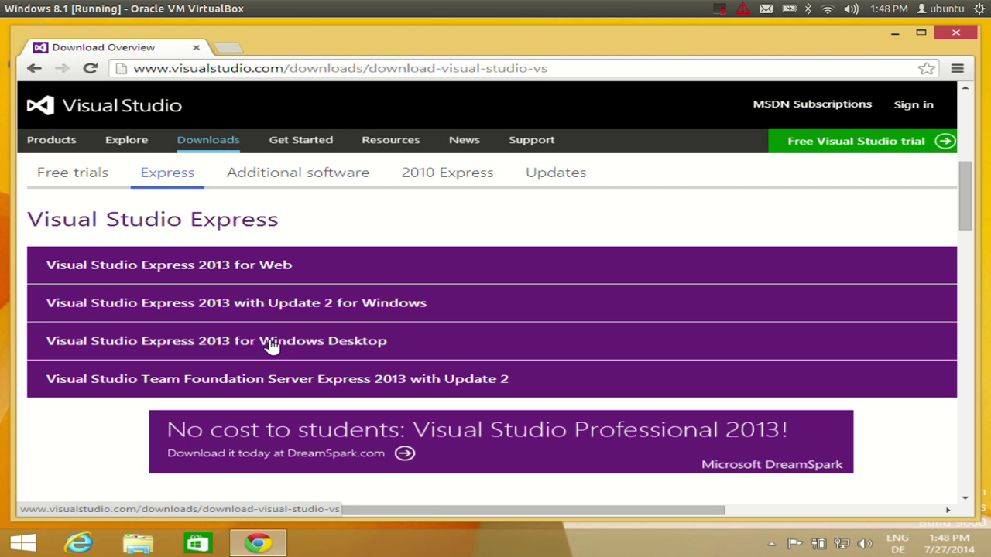
Expand Visual Studio Express 2013 for Windows Desktop in the Express list and review its description
{"action": "left_click", "coordinate": [271, 346]}
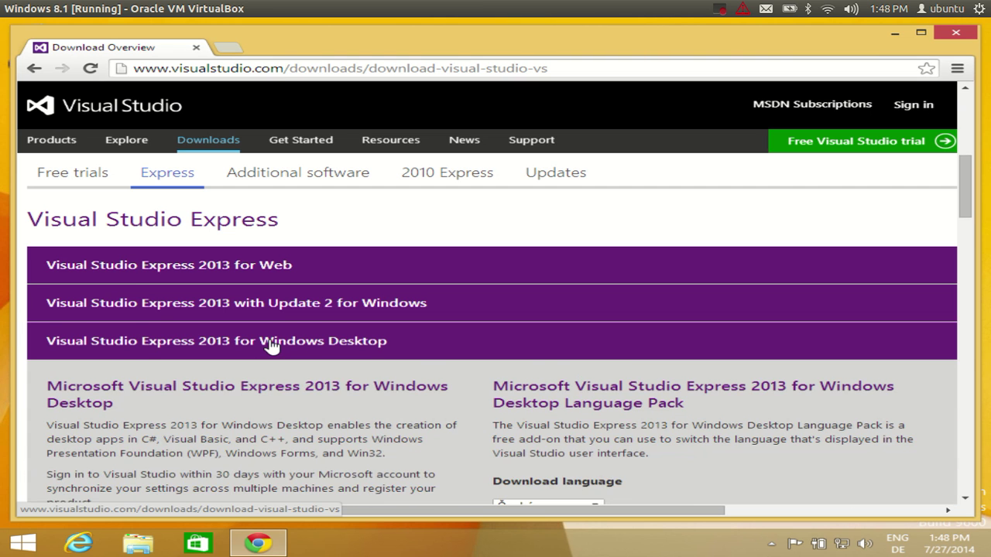
{"action": "scroll", "coordinate": [271, 346], "scroll_direction": "down", "scroll_amount": 2}
{"action": "scroll", "coordinate": [271, 346], "scroll_direction": "up", "scroll_amount": 2}
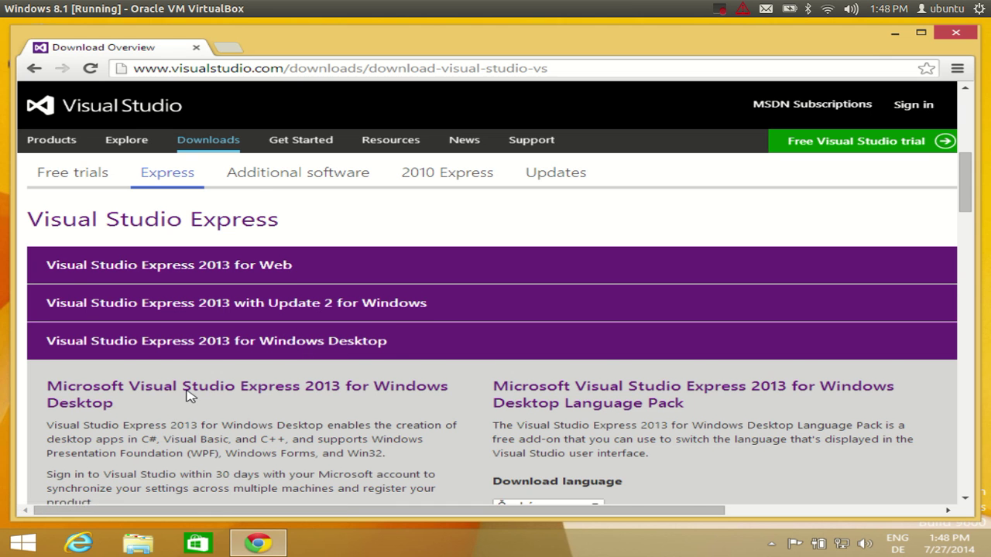
{"action": "scroll", "coordinate": [186, 399], "scroll_direction": "down", "scroll_amount": 1}
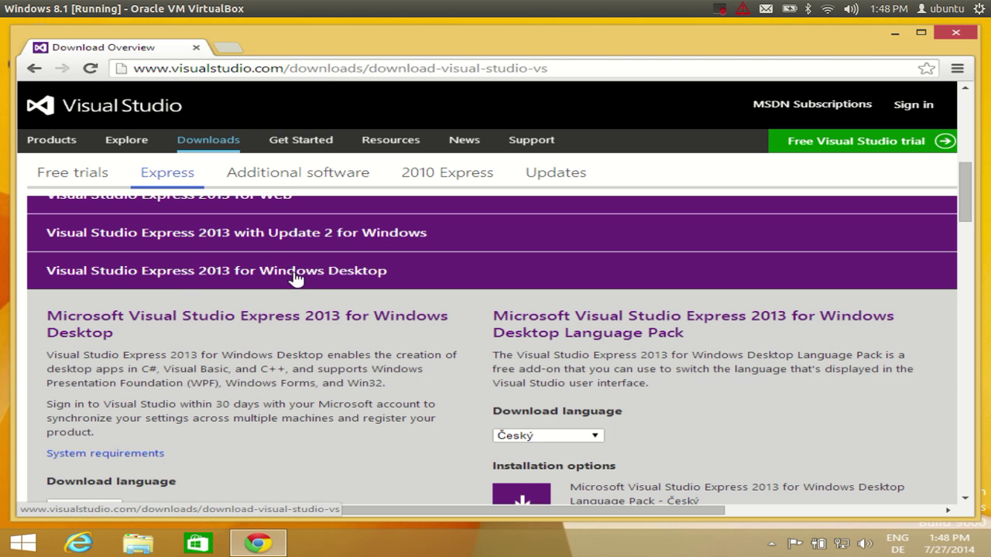
{"action": "scroll", "coordinate": [307, 281], "scroll_direction": "up", "scroll_amount": 1}
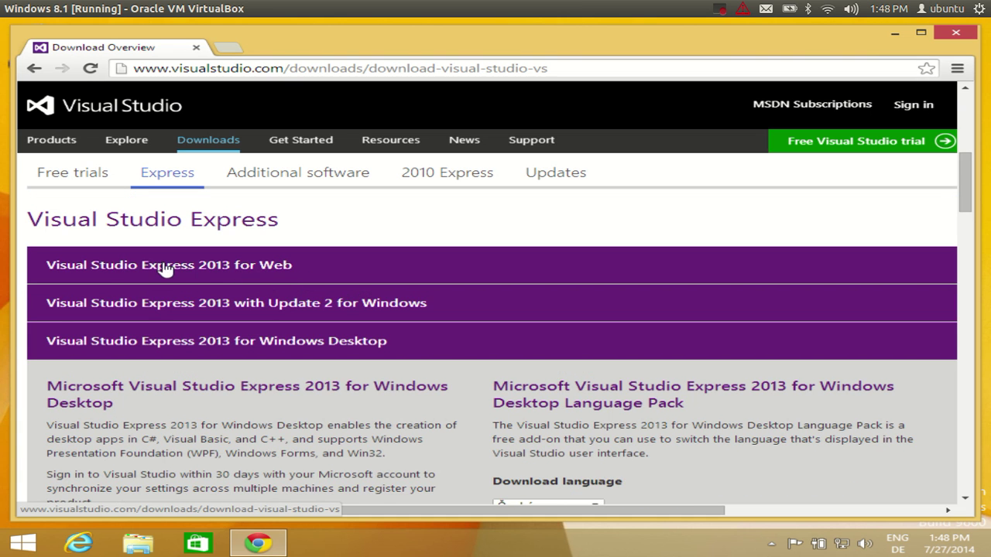
Expand Visual Studio Express 2013 for Web and review its description and installation options
{"action": "left_click", "coordinate": [221, 267]}
{"action": "scroll", "coordinate": [225, 282], "scroll_direction": "down", "scroll_amount": 1}
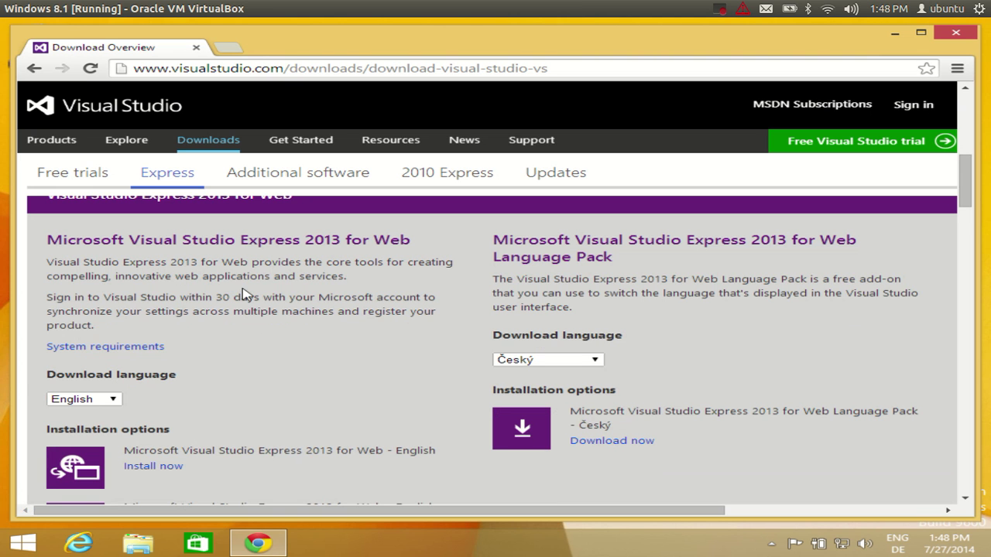
{"action": "scroll", "coordinate": [248, 315], "scroll_direction": "down", "scroll_amount": 2}
Start the Install now option for the English version of Visual Studio Express 2013 for Windows Desktop
{"action": "left_click", "coordinate": [247, 416]}
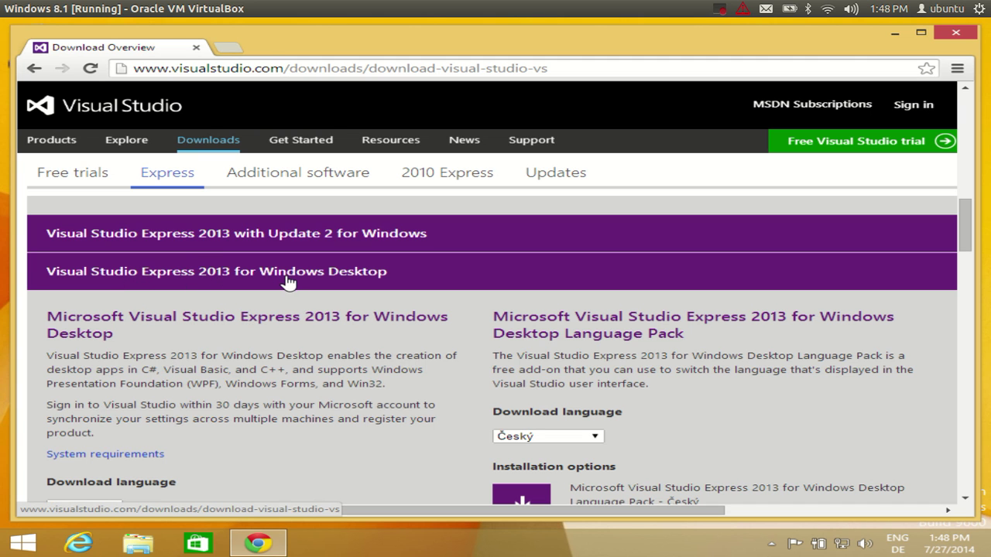
{"action": "scroll", "coordinate": [288, 290], "scroll_direction": "down", "scroll_amount": 2}
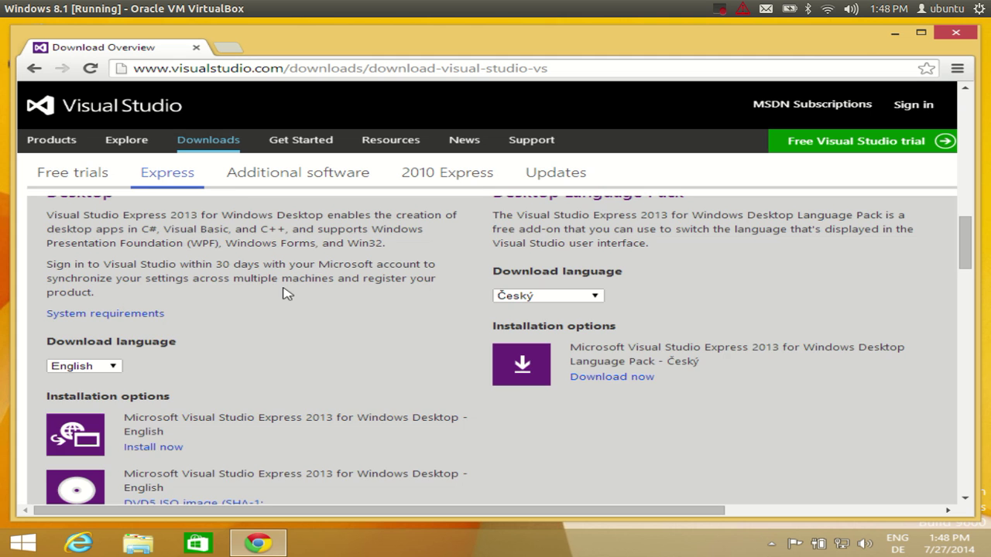
{"action": "scroll", "coordinate": [286, 256], "scroll_direction": "up", "scroll_amount": 1}
{"action": "scroll", "coordinate": [283, 271], "scroll_direction": "down", "scroll_amount": 3}
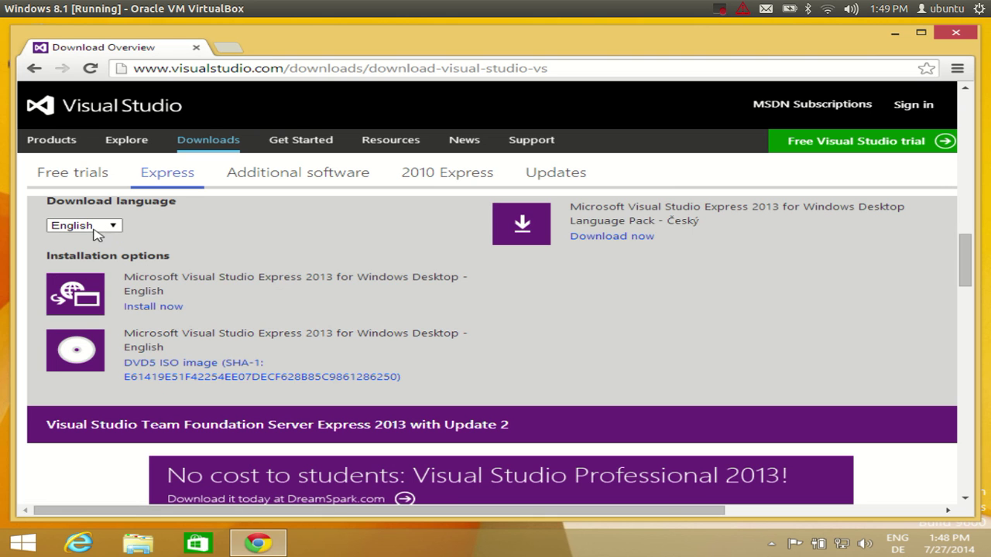
{"action": "left_click", "coordinate": [153, 307]}
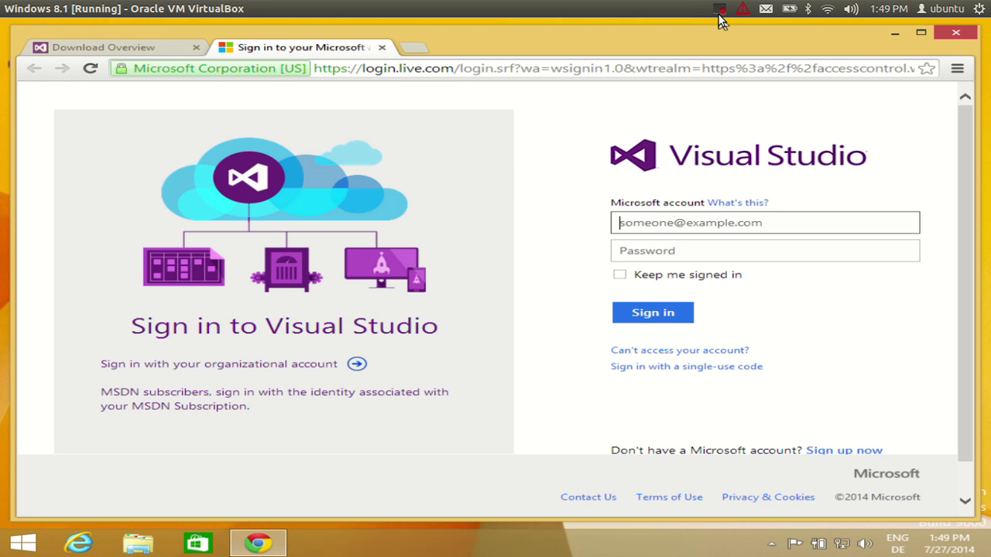
{"action": "left_click", "coordinate": [720, 10]}
{"action": "left_click", "coordinate": [743, 46]}
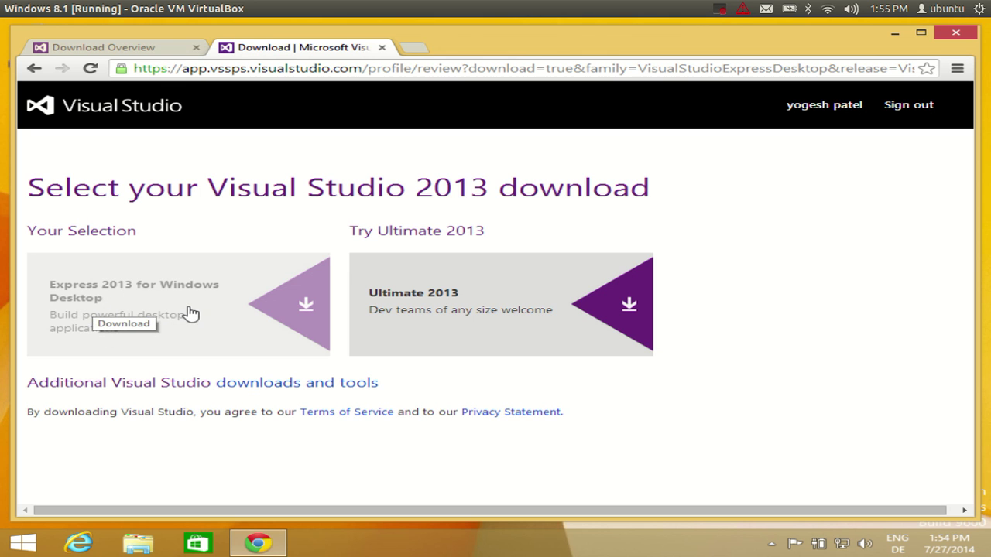
Download Express 2013 for Windows Desktop and run the downloaded wdexpress_full.exe installer
{"action": "left_click", "coordinate": [283, 308]}
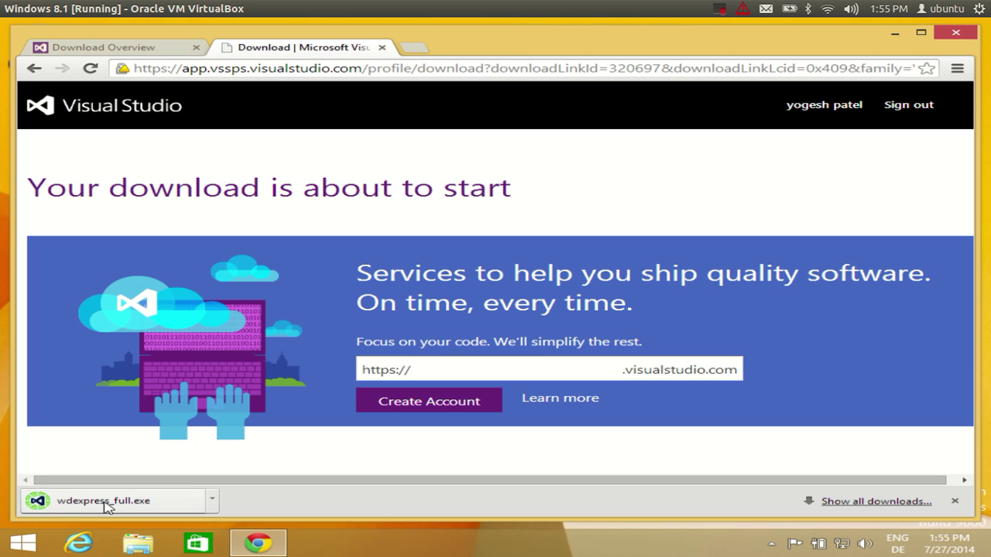
{"action": "left_click", "coordinate": [116, 506]}
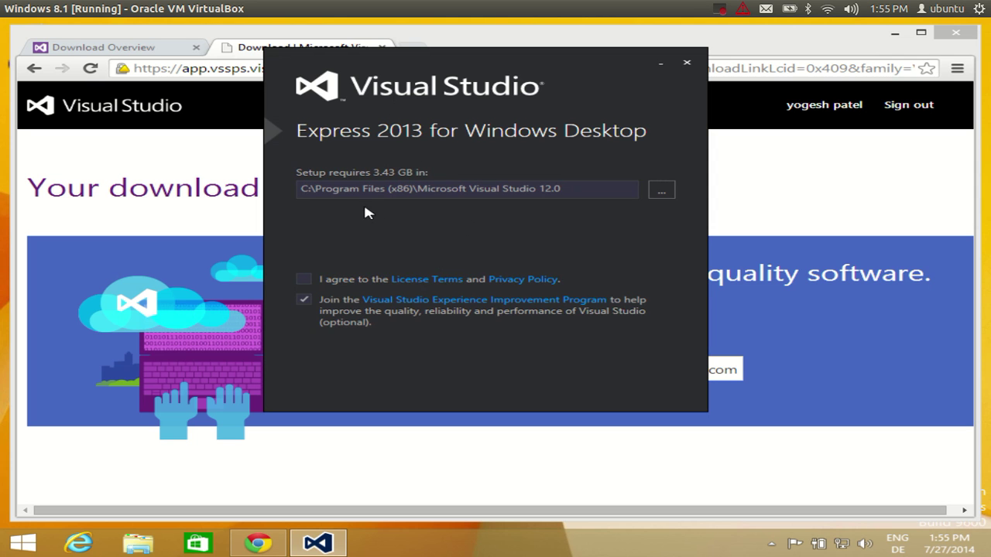
Accept the license terms and install Express 2013 for Windows Desktop in the default folder, allowing wdexpress_full.exe to make changes
{"action": "left_click", "coordinate": [304, 280]}
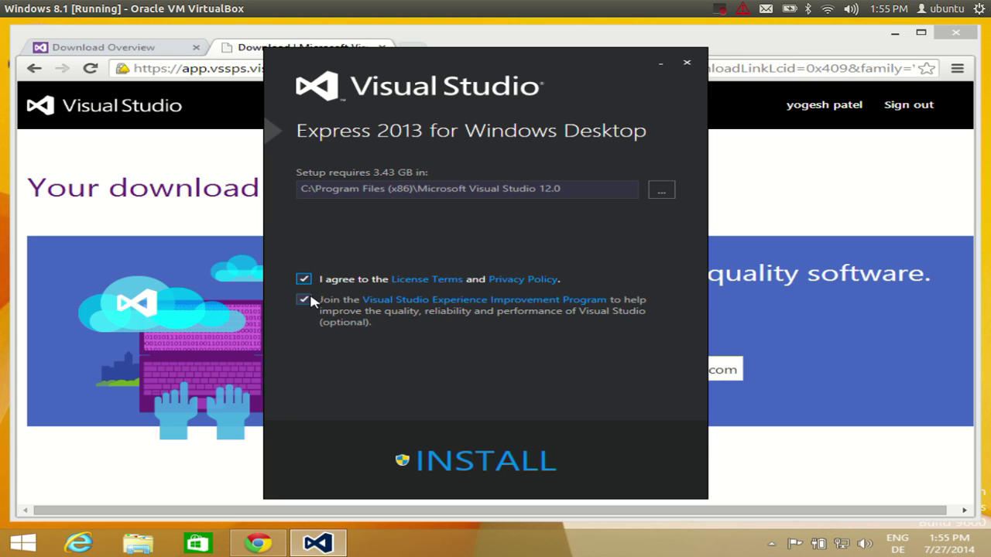
{"action": "left_click", "coordinate": [460, 461]}
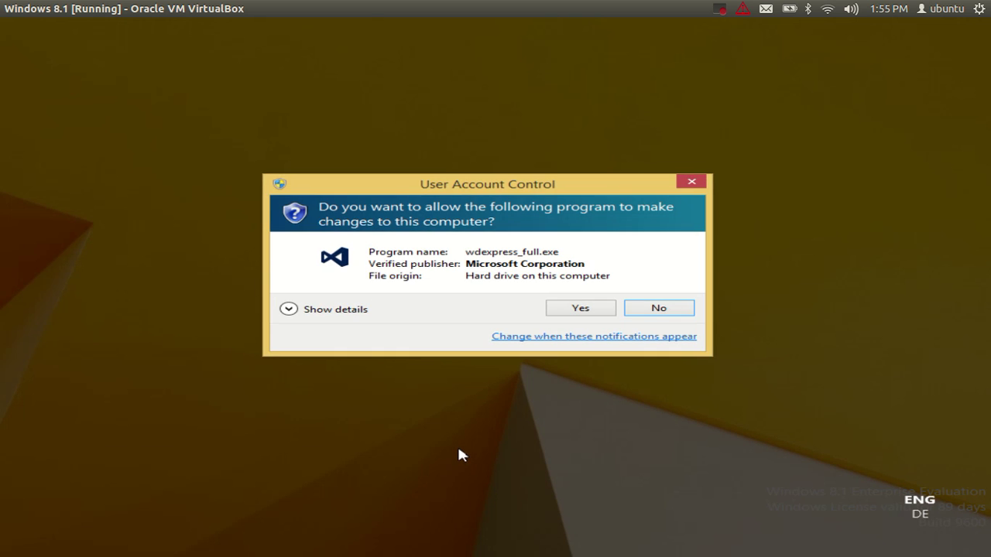
{"action": "left_click", "coordinate": [567, 310]}
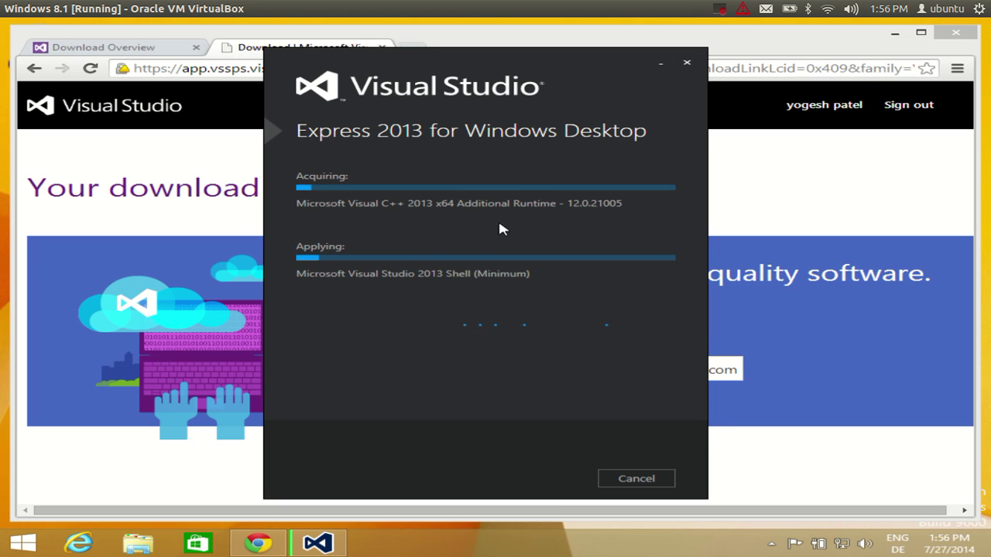
{"action": "left_click", "coordinate": [719, 11]}
{"action": "left_click", "coordinate": [764, 46]}
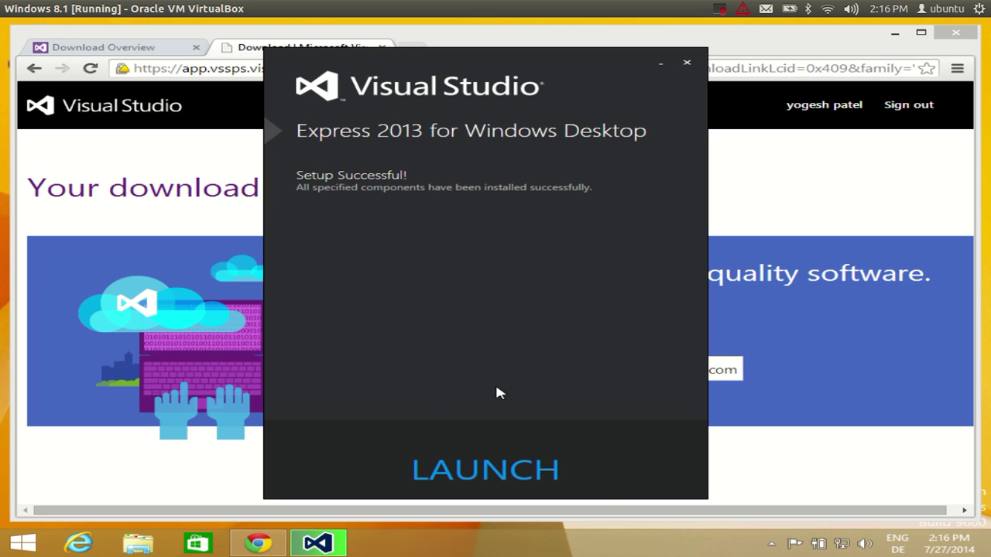
Launch Visual Studio Express 2013 for Windows Desktop from the completed setup
{"action": "left_click", "coordinate": [456, 470]}
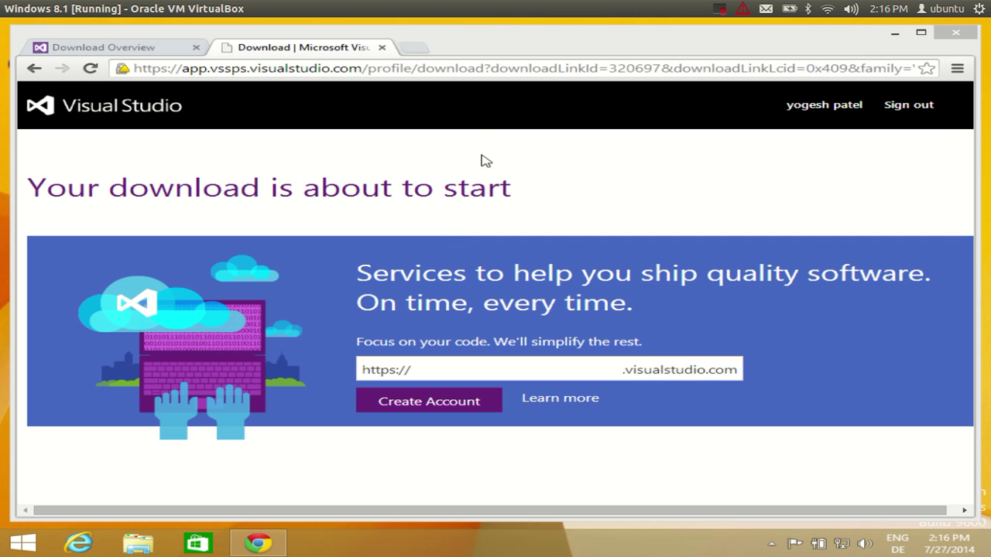
{"action": "mouse_move", "coordinate": [451, 42]}
{"action": "left_mouse_down"}
{"action": "mouse_move", "coordinate": [487, 56]}
{"action": "mouse_move", "coordinate": [451, 33]}
{"action": "left_mouse_up"}
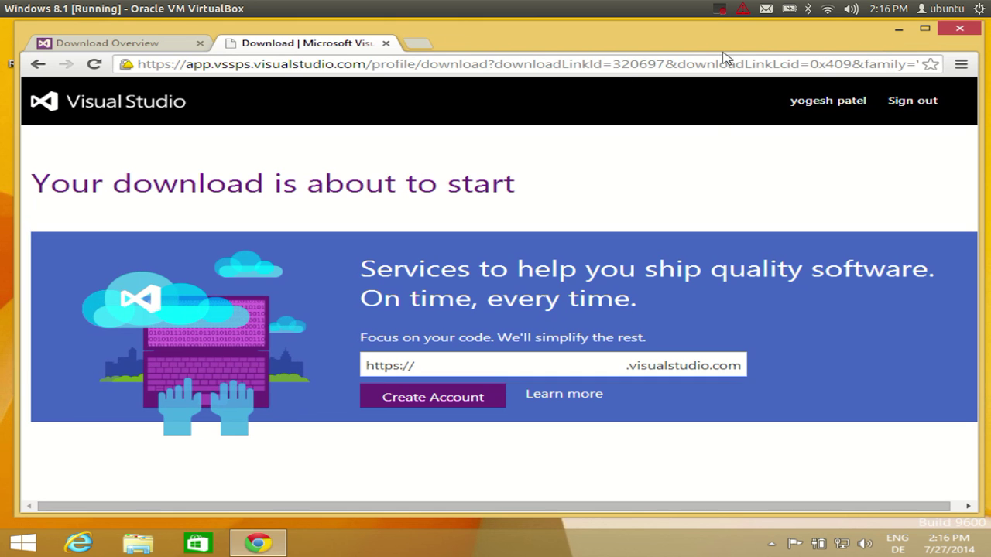
{"action": "left_click", "coordinate": [718, 20]}
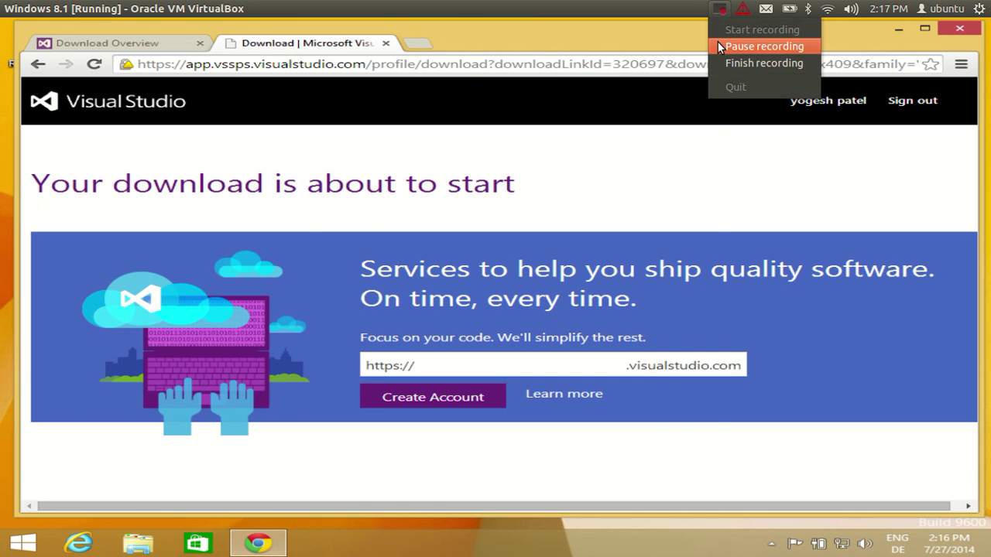
{"action": "left_click", "coordinate": [721, 44]}
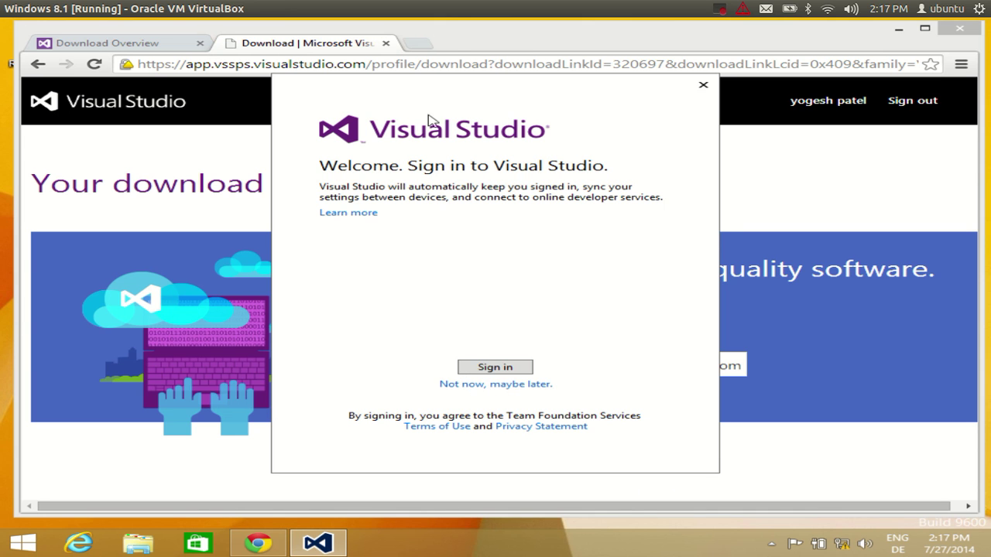
Skip signing in to Visual Studio and let it prepare for first use
{"action": "left_click", "coordinate": [476, 385]}
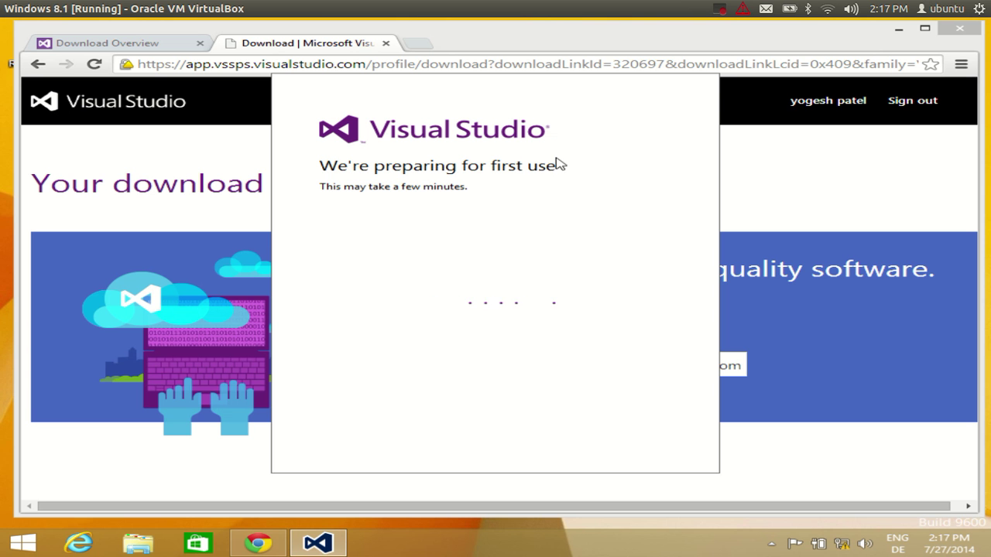
{"action": "left_click", "coordinate": [722, 11]}
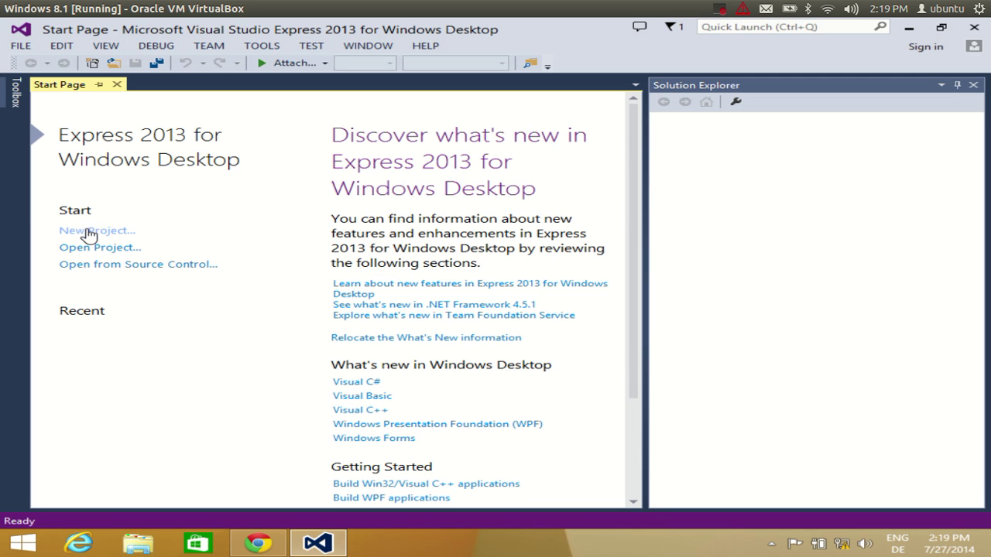
Review the Visual C#, Visual Basic and Visual C++ templates available for a new project, and close the dialog without creating one
{"action": "left_click", "coordinate": [22, 48]}
{"action": "left_click", "coordinate": [51, 64]}
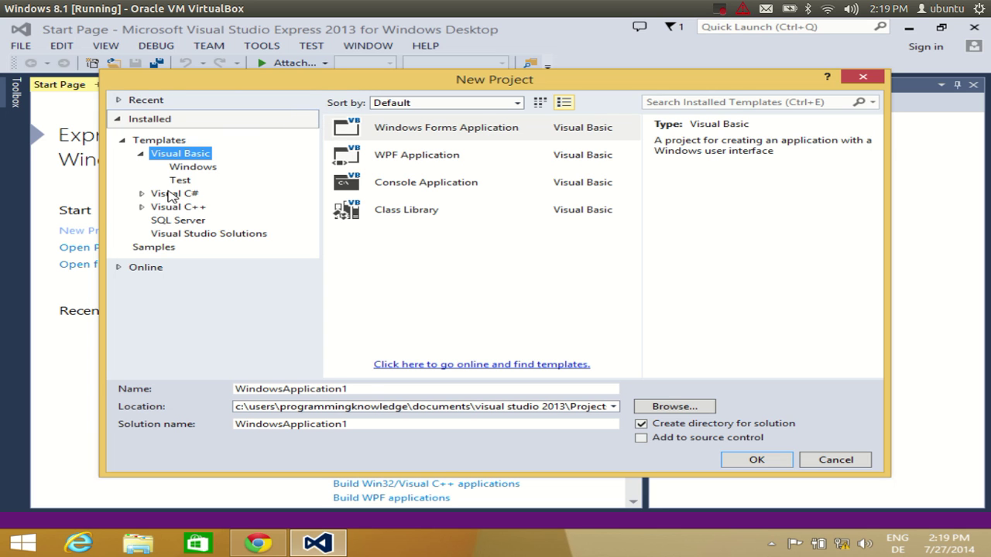
{"action": "left_click", "coordinate": [170, 195]}
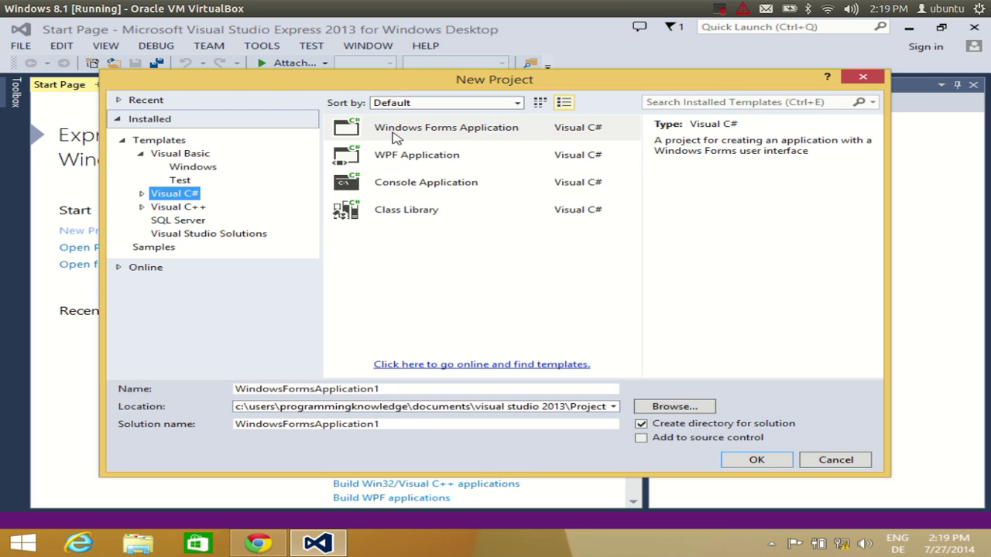
{"action": "left_click", "coordinate": [159, 154]}
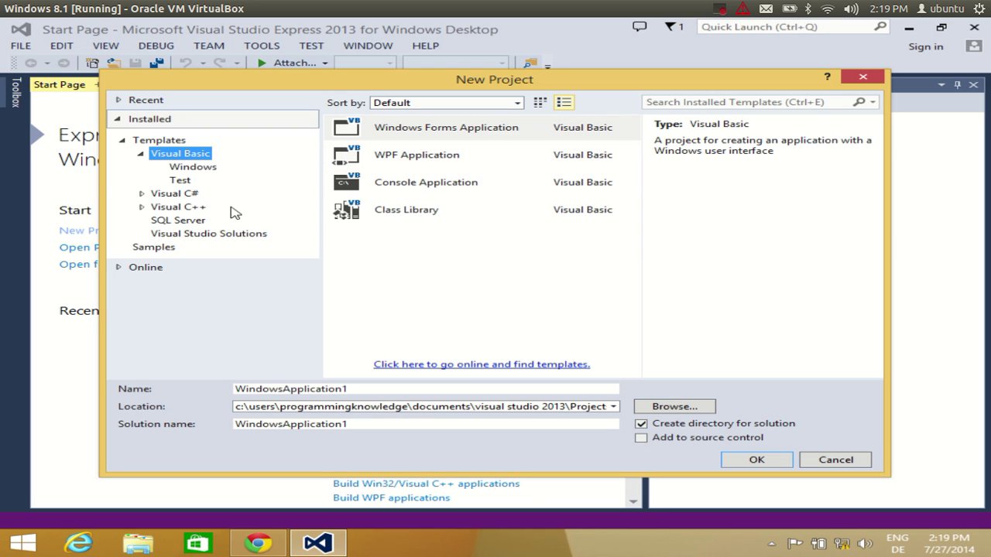
{"action": "left_click", "coordinate": [190, 209]}
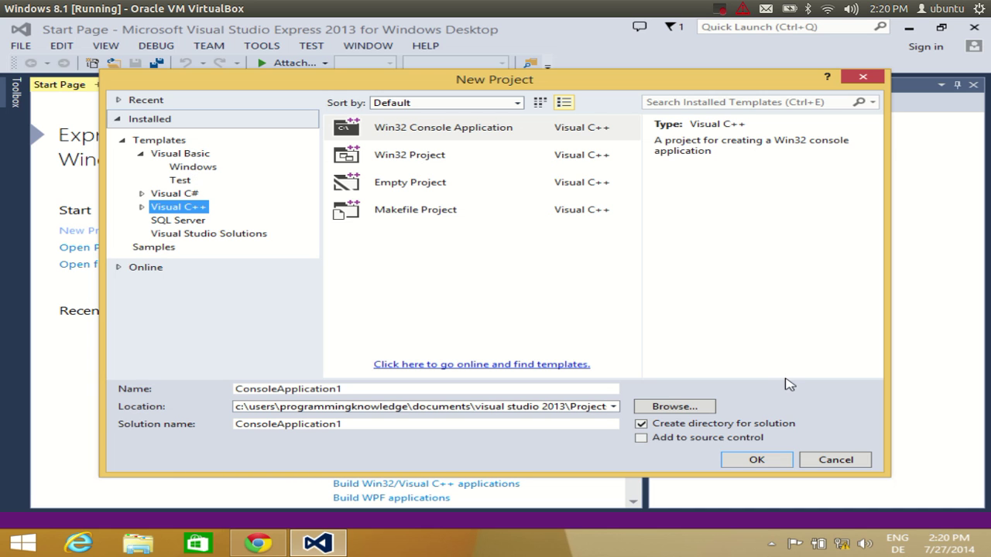
{"action": "left_click", "coordinate": [832, 461]}
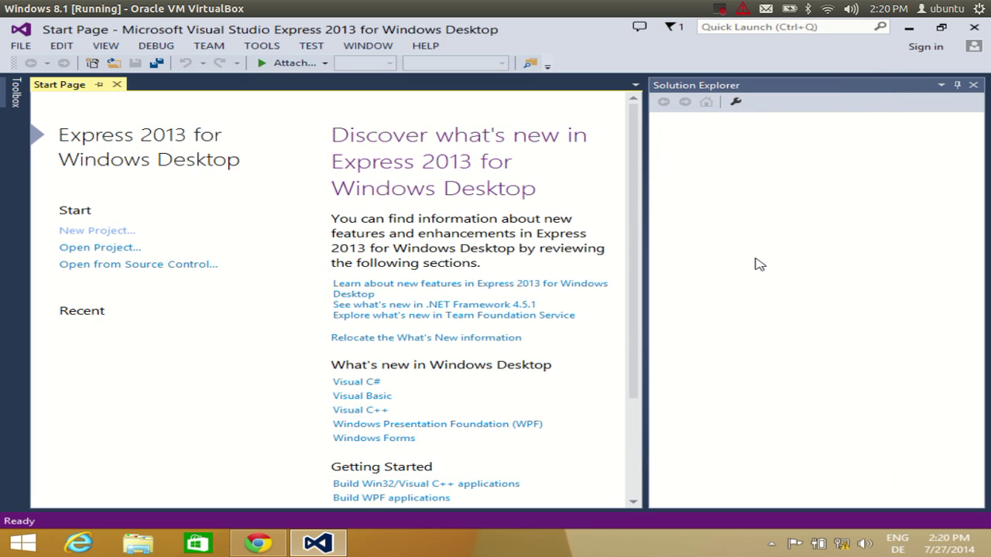
{"action": "left_click", "coordinate": [720, 10]}
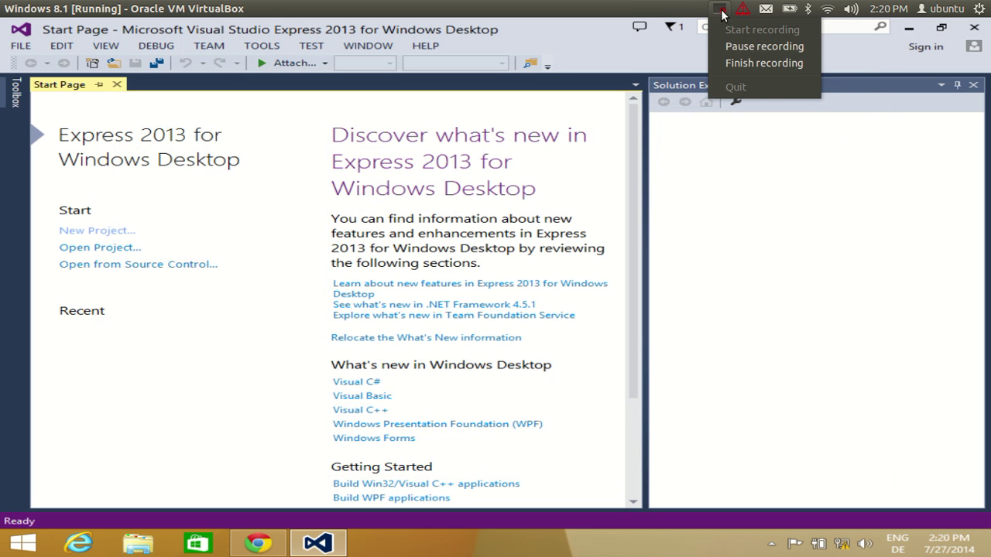